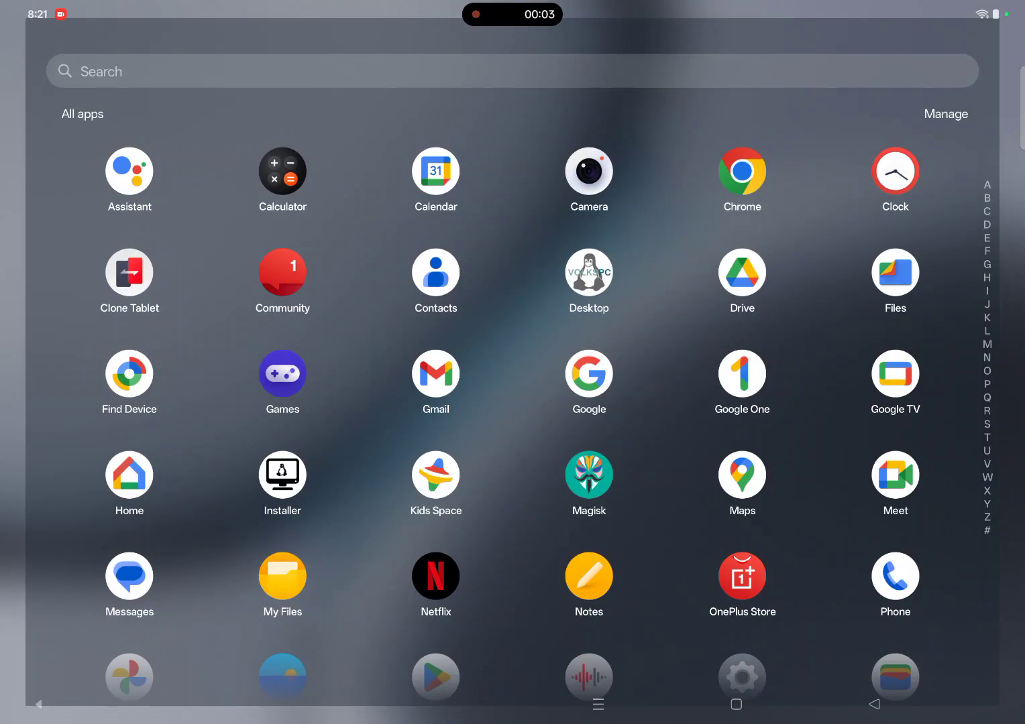
Launch Android Settings from the app drawer, opening on the Wi-Fi page.
scroll(686, 476, down, 3)
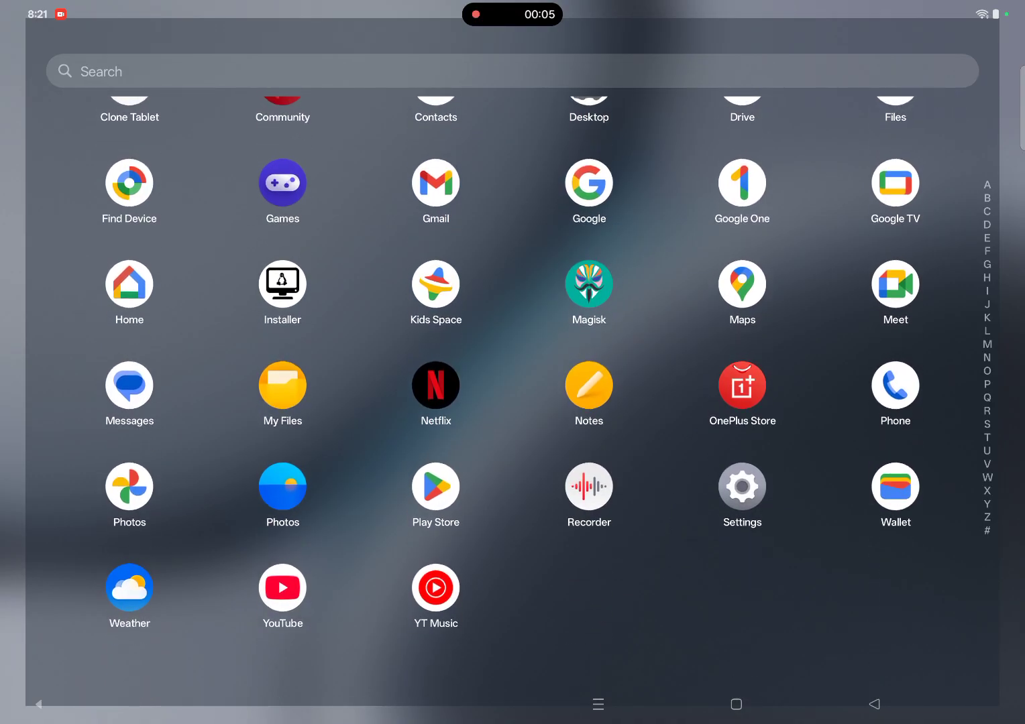
click(742, 486)
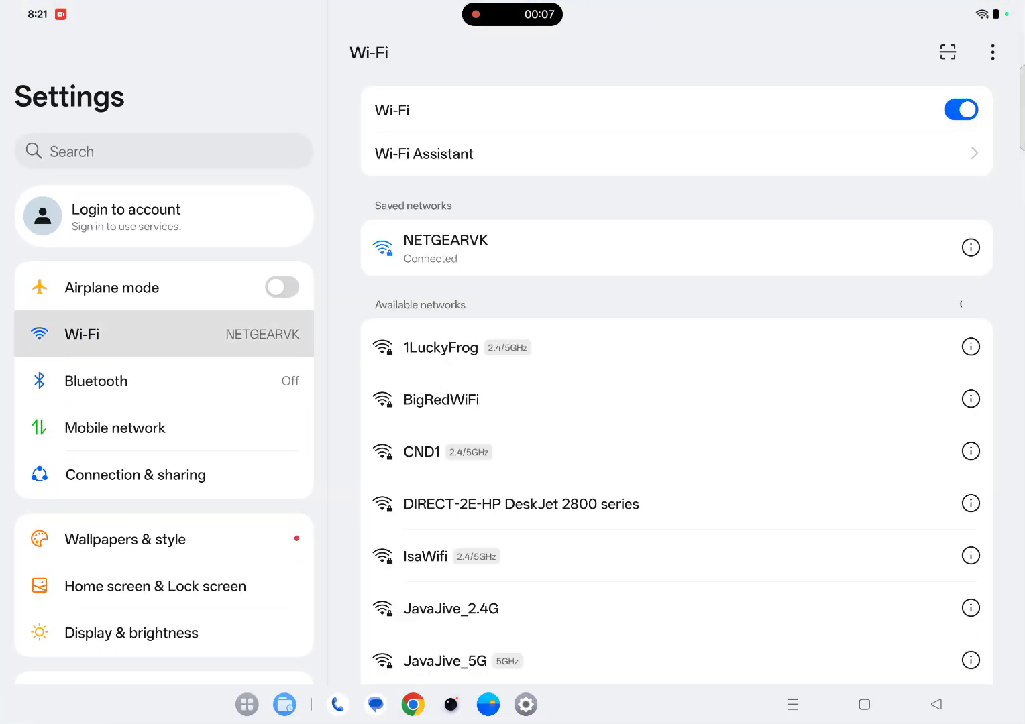
Check About device > Version (Android 15, kernel 6.1.75), then close Settings to the home screen.
scroll(165, 376, down, 5)
scroll(304, 351, down, 5)
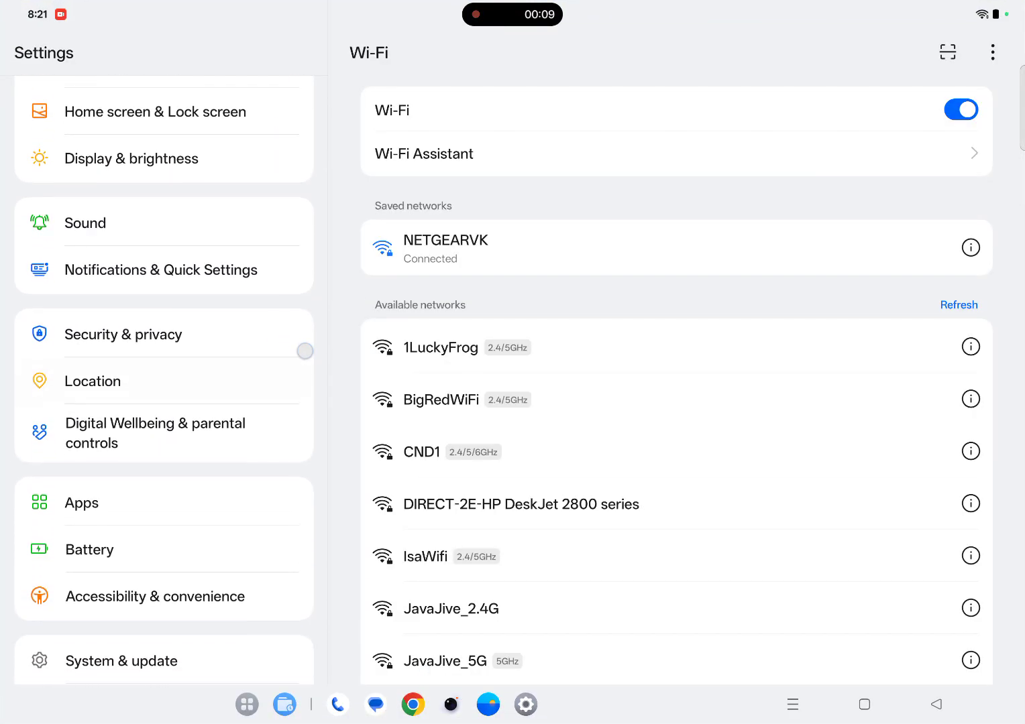
click(153, 553)
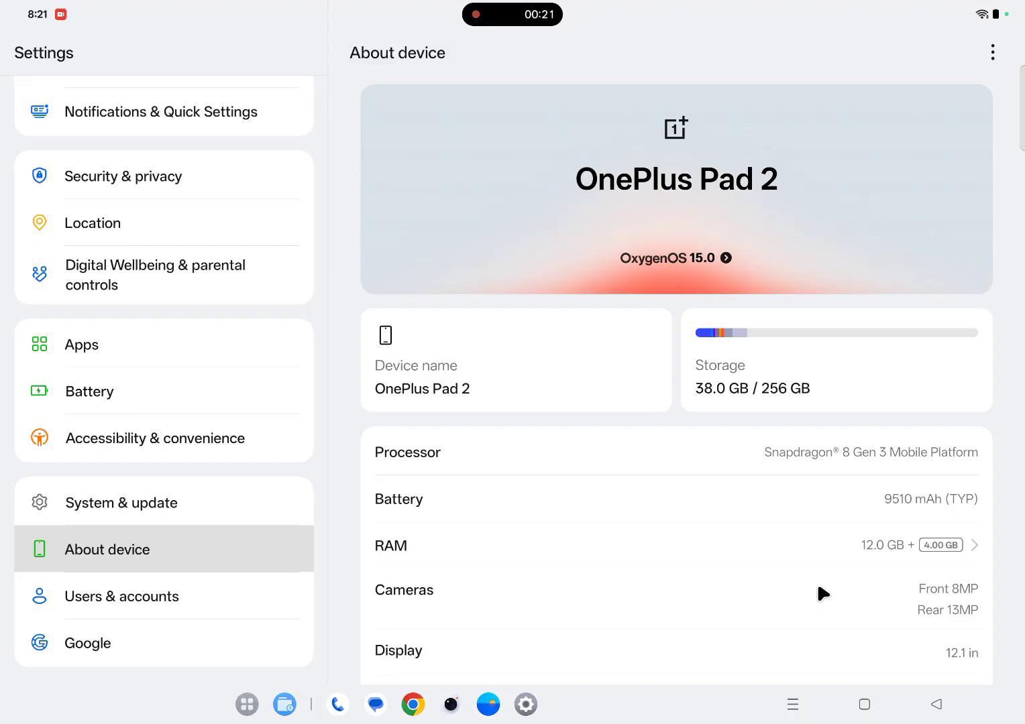
scroll(821, 593, down, 4)
click(440, 536)
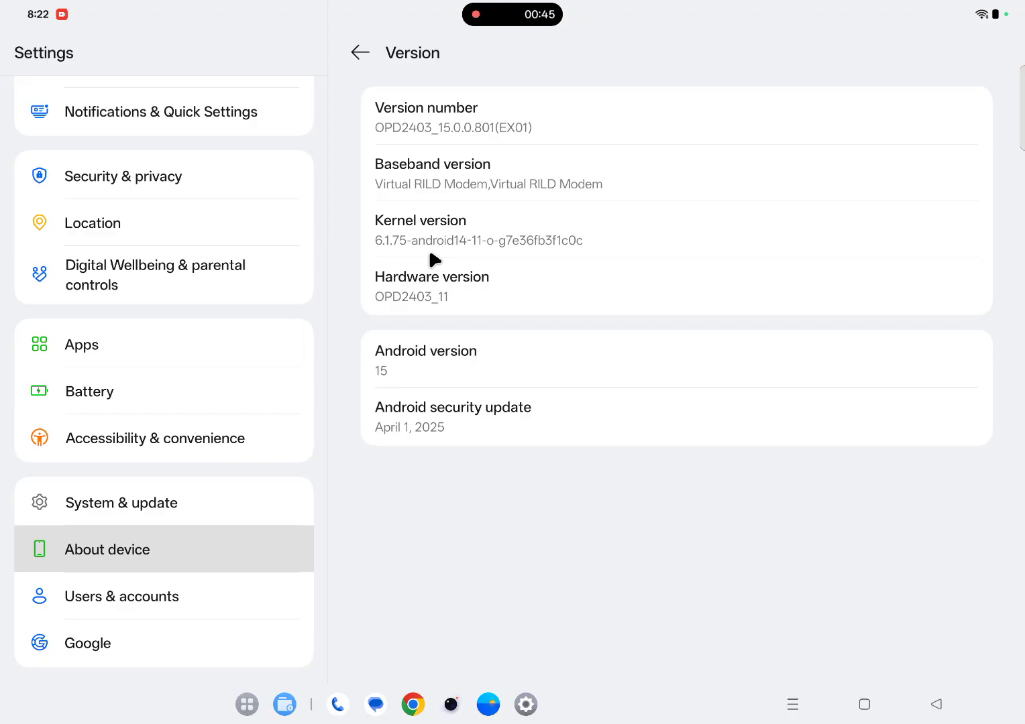
key(super+h)
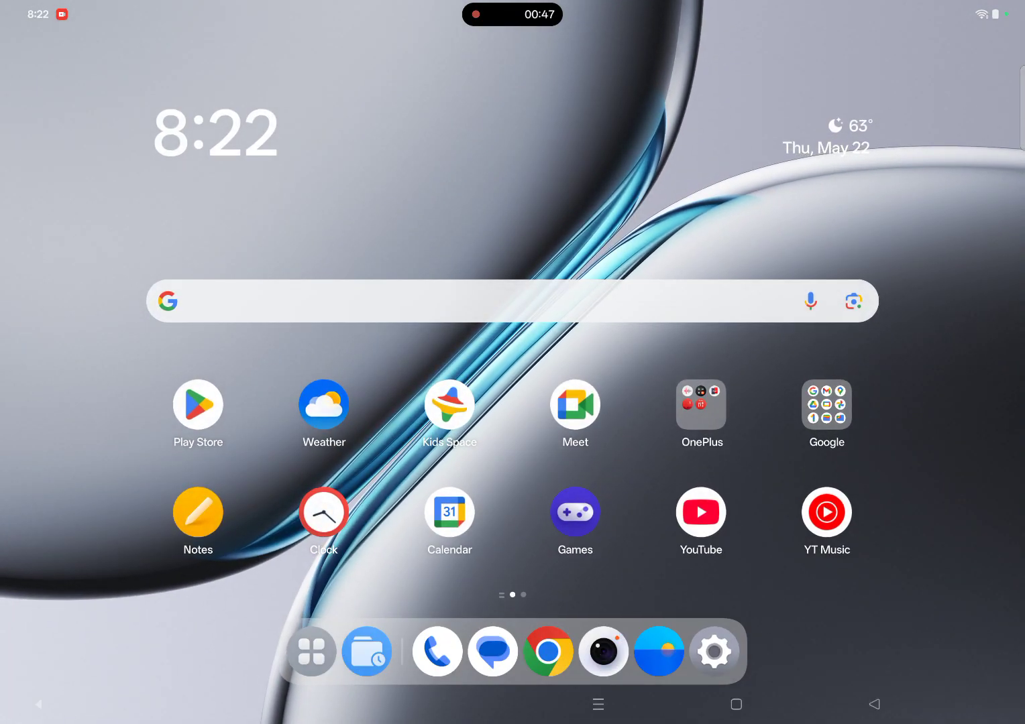
Swipe up on the home screen to show the All apps list with Desktop and Installer.
scroll(826, 554, down, 2)
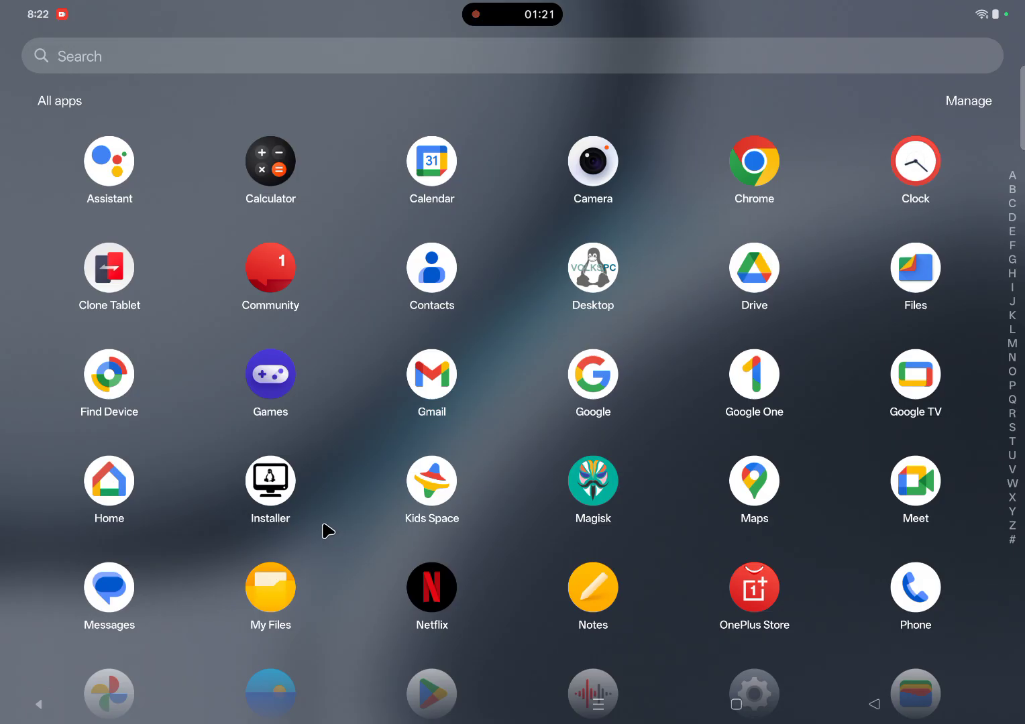
Launch VolksPC Installer and start the Debian Xfce desktop.
click(277, 483)
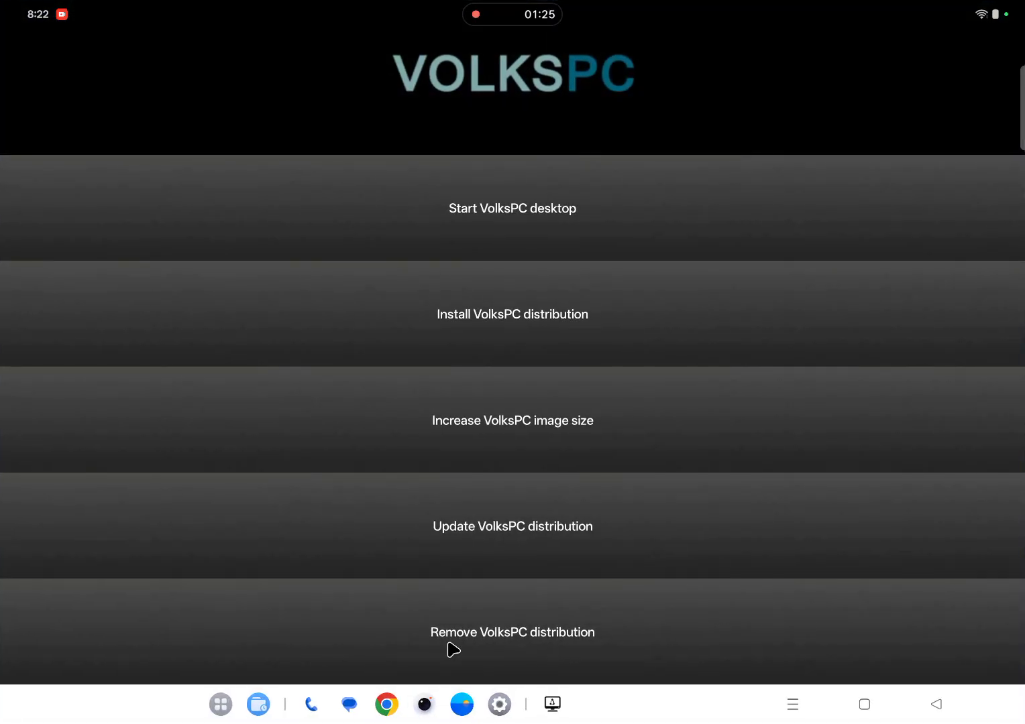
click(521, 232)
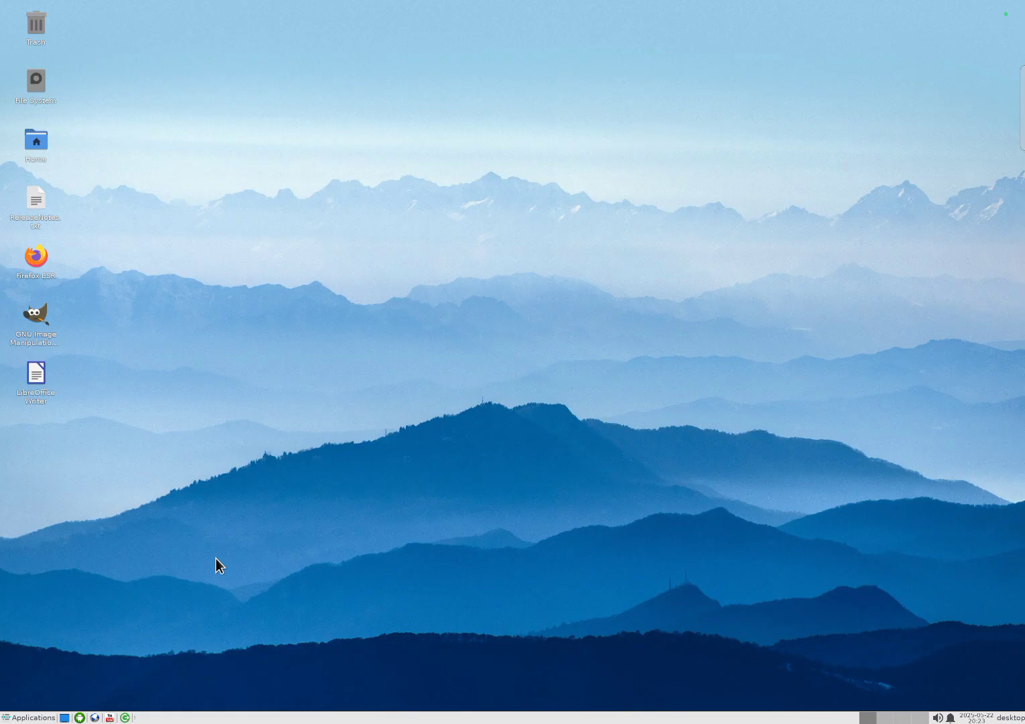
Run neofetch in a new Terminal Emulator to display Debian 12 aarch64 system information.
click(20, 717)
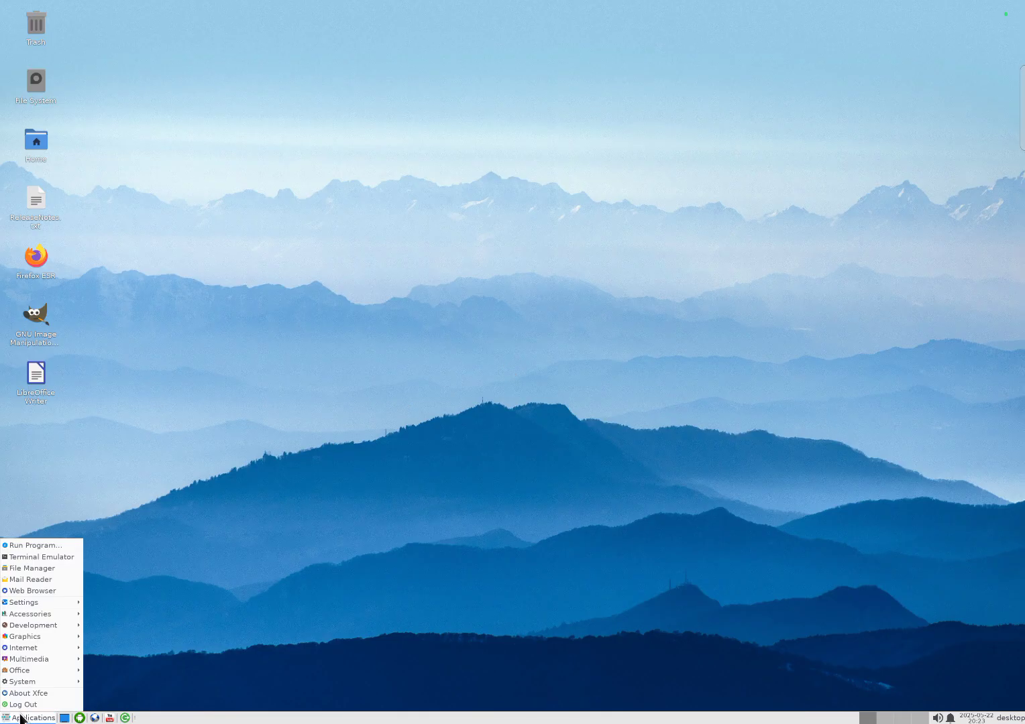
click(47, 562)
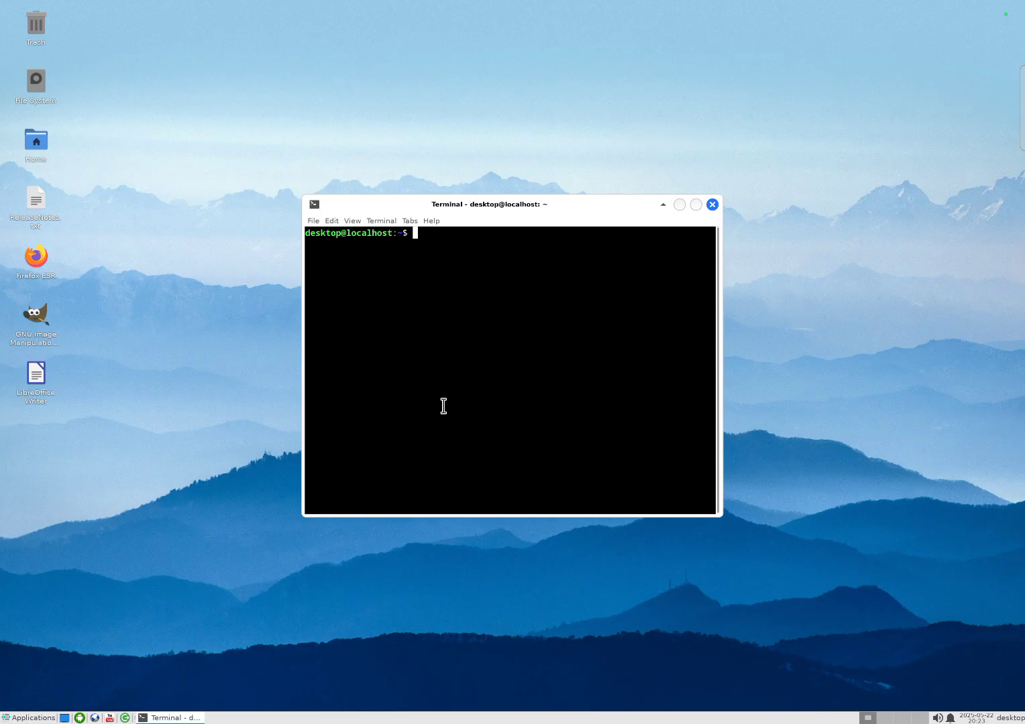
text(neofetch)
key(Return)
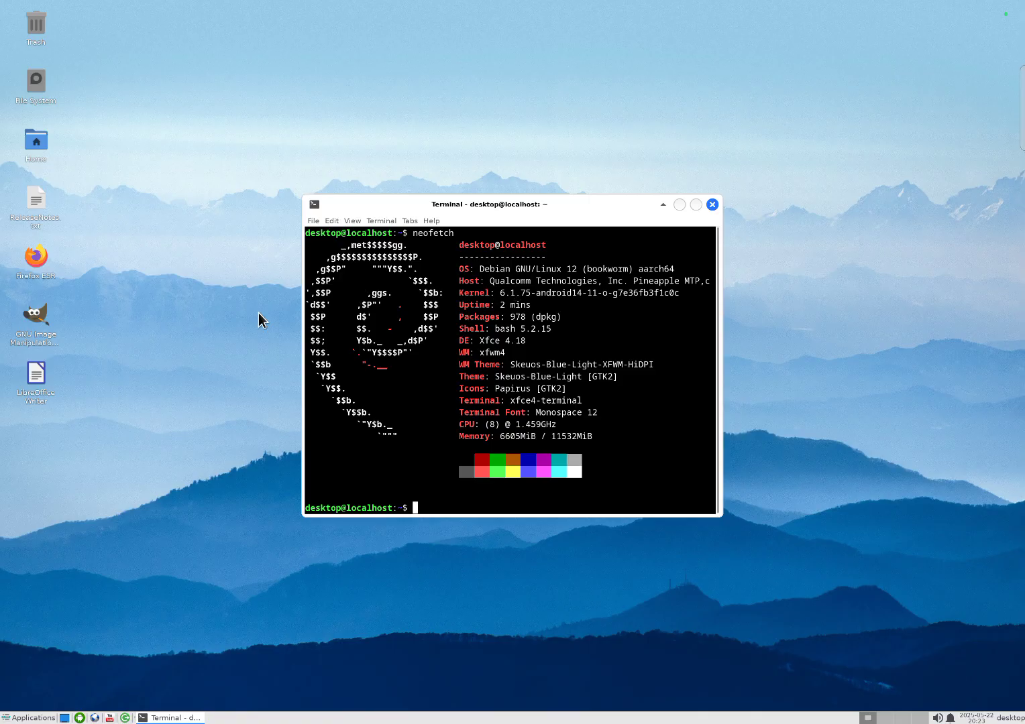
click(43, 261)
Launch Firefox ESR, play a CNN news video on YouTube after skipping the ad, then close Firefox.
double_click(44, 261)
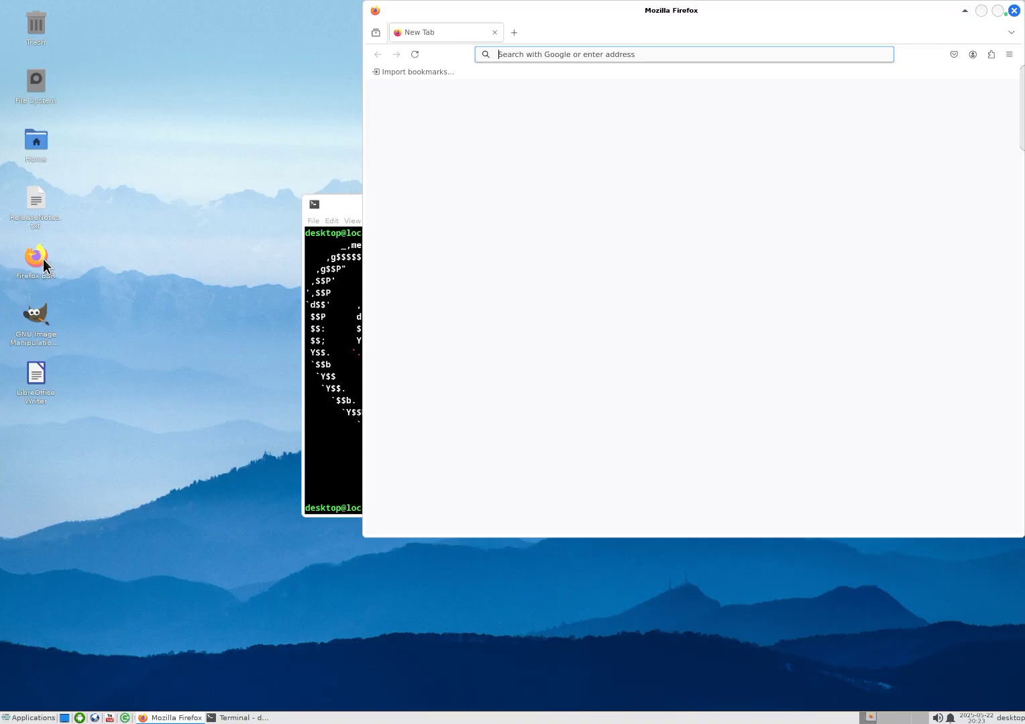
drag(613, 10, 428, 24)
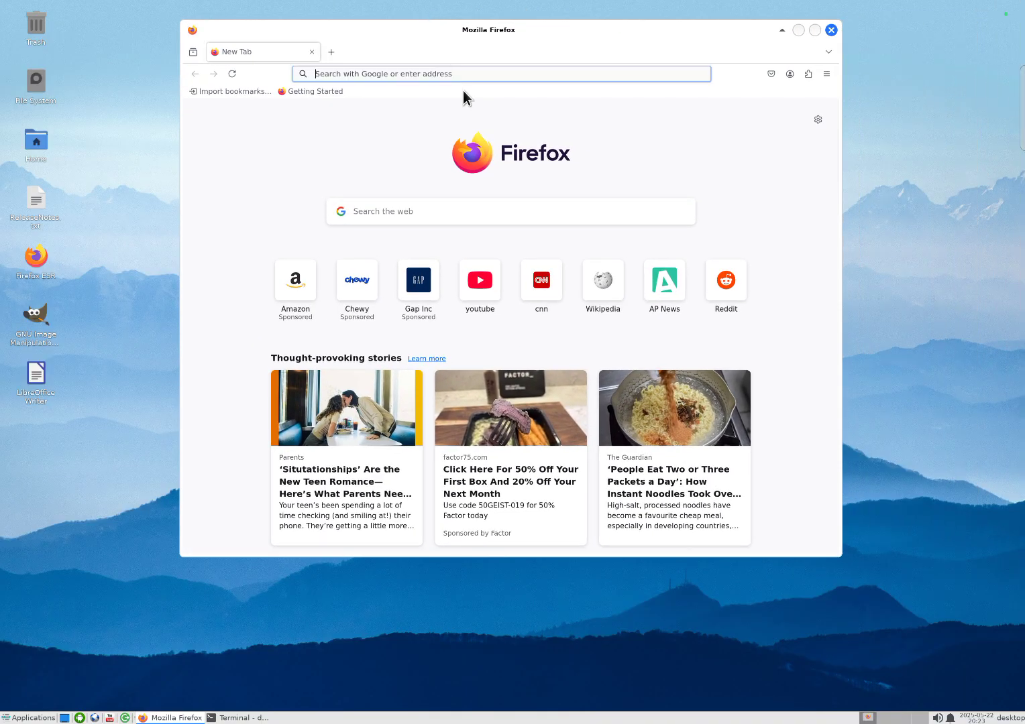
click(480, 277)
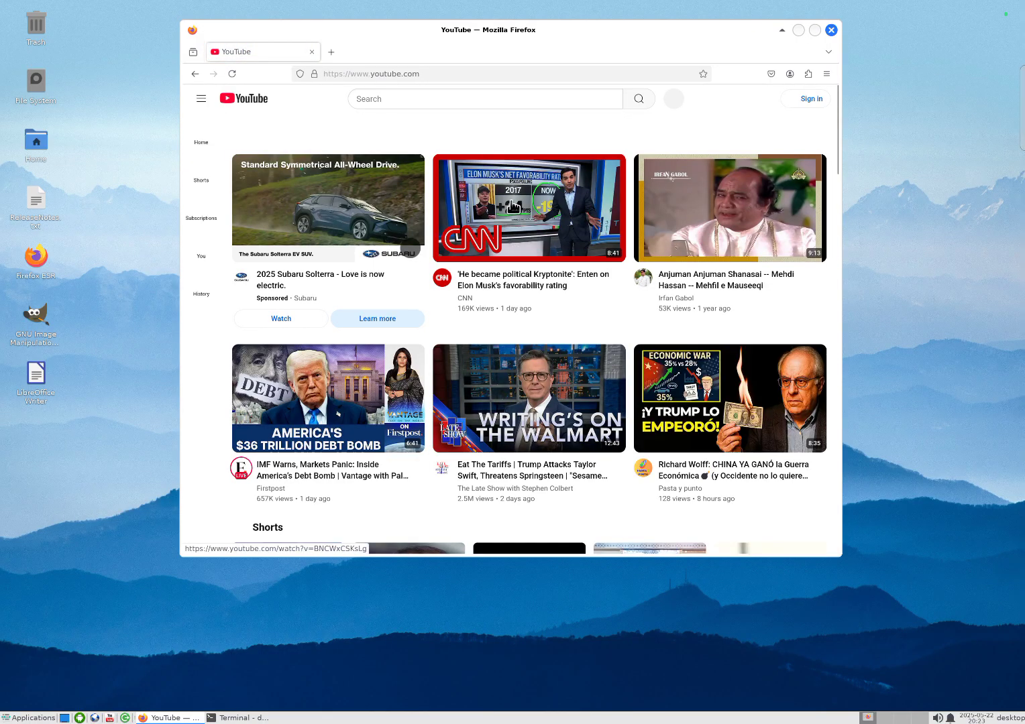
click(512, 207)
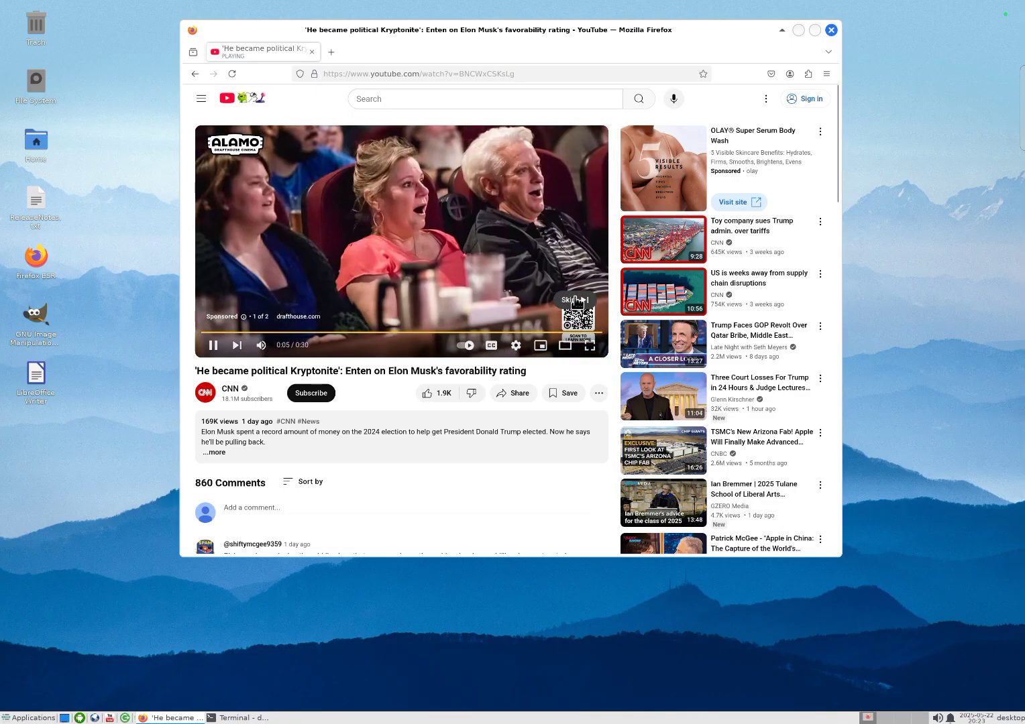
click(576, 301)
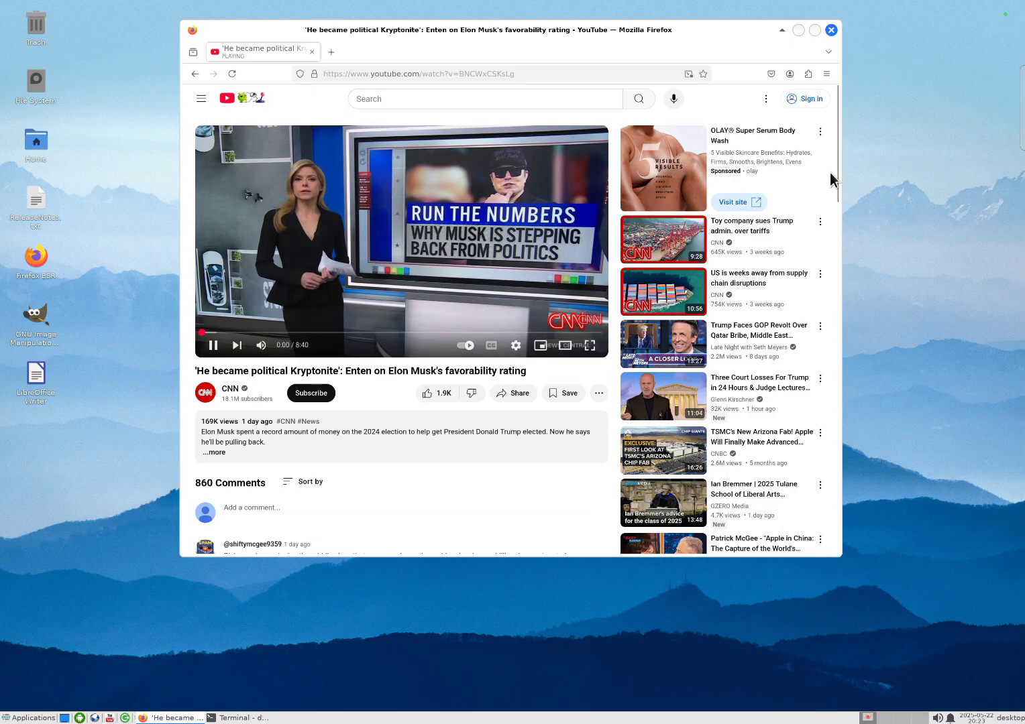
click(831, 29)
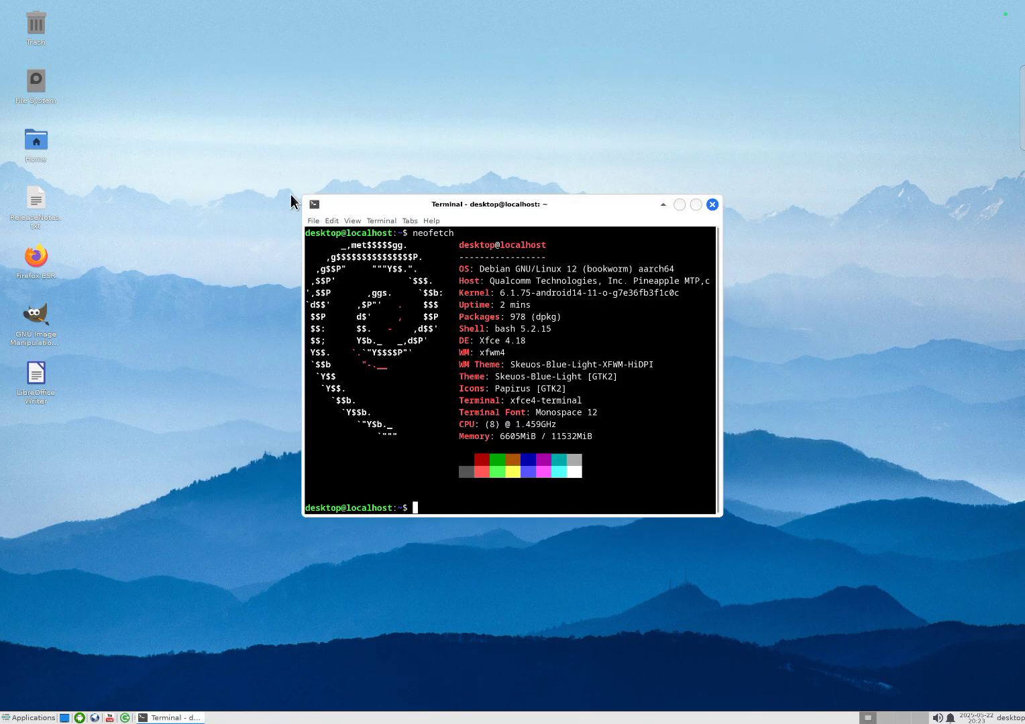
Launch LibreOffice Writer, confirm version 7.4.7.2 in Help > About LibreOffice, then close Writer.
double_click(43, 369)
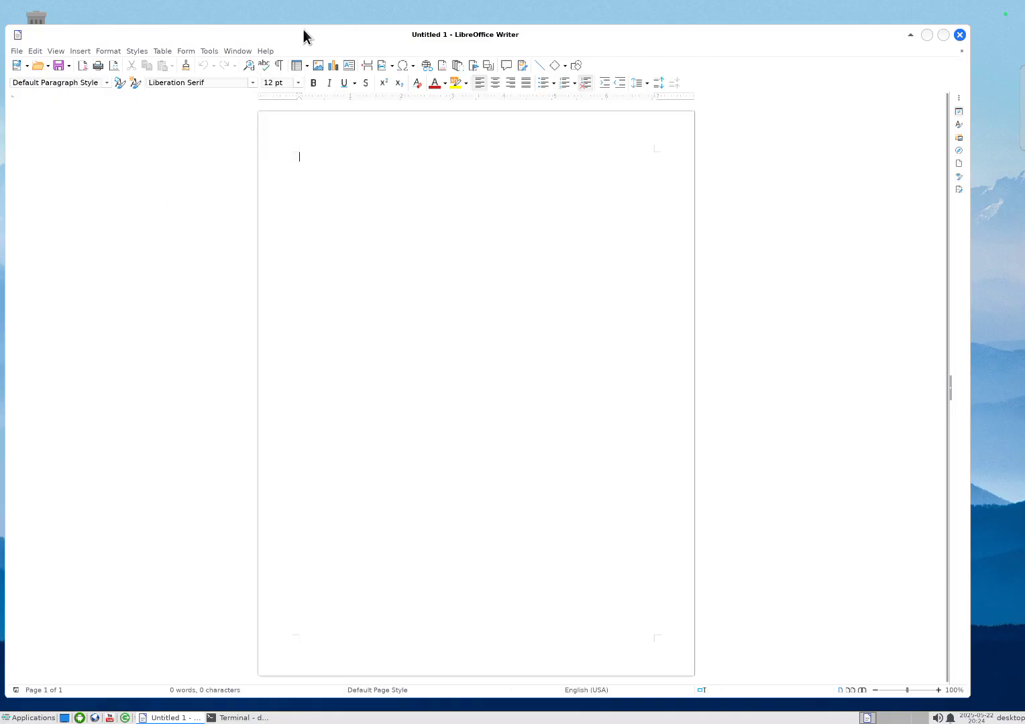
click(265, 52)
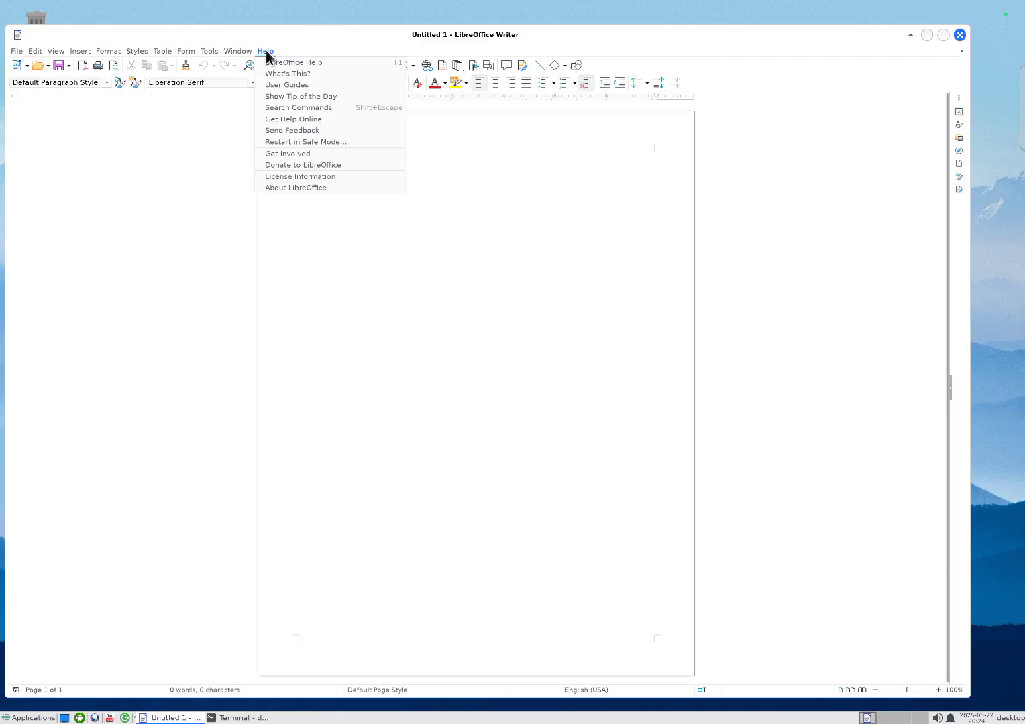
click(294, 189)
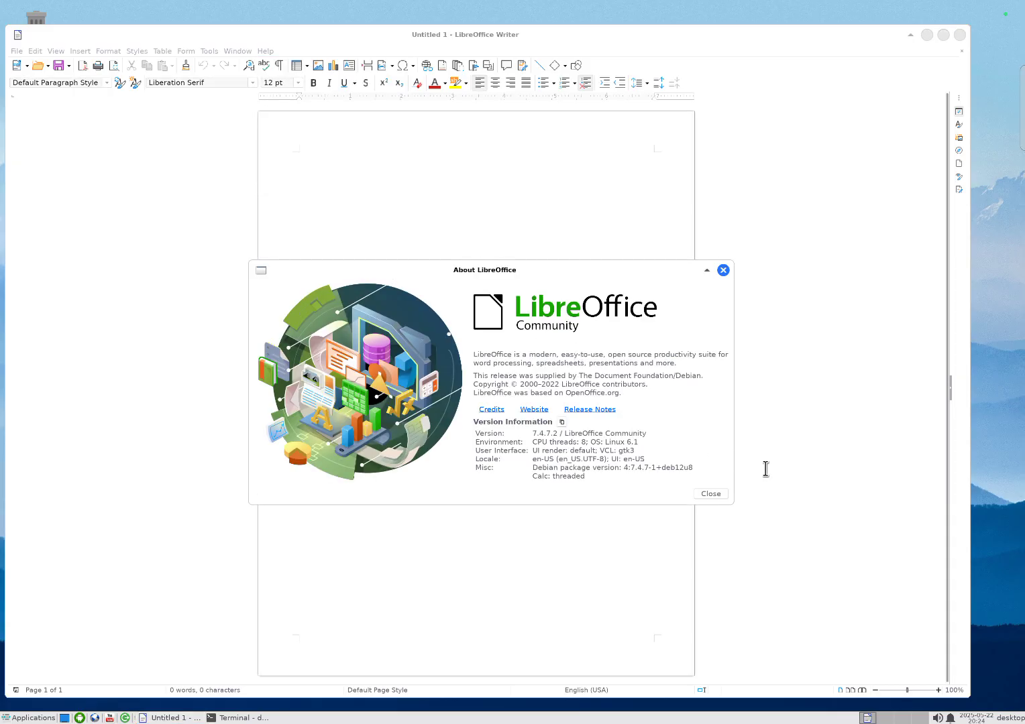
click(711, 495)
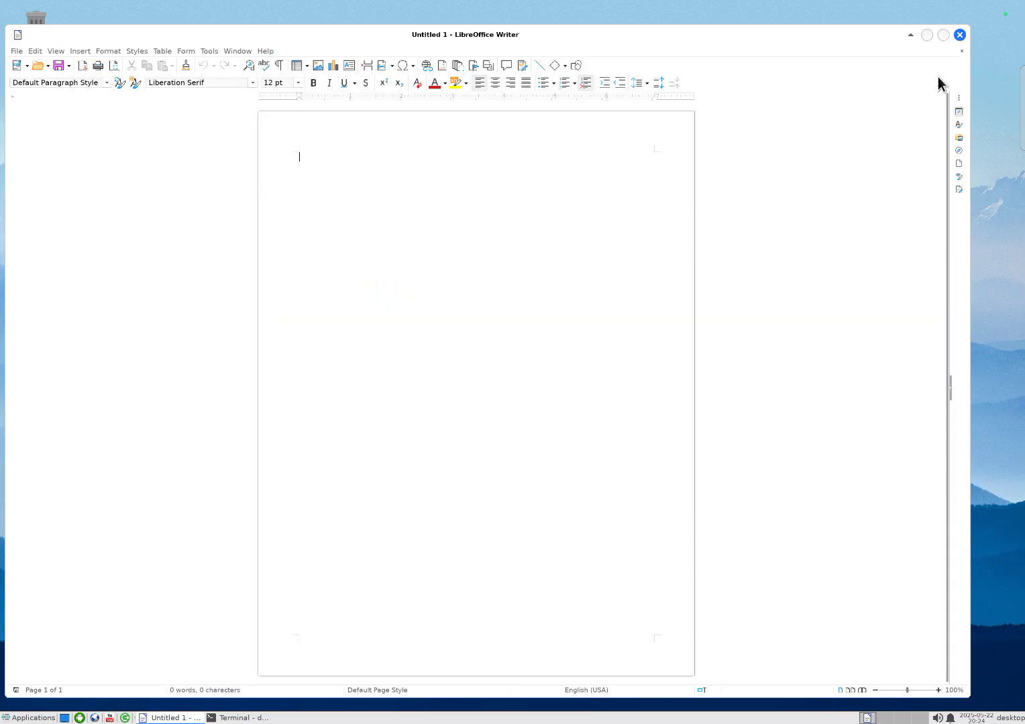
click(959, 34)
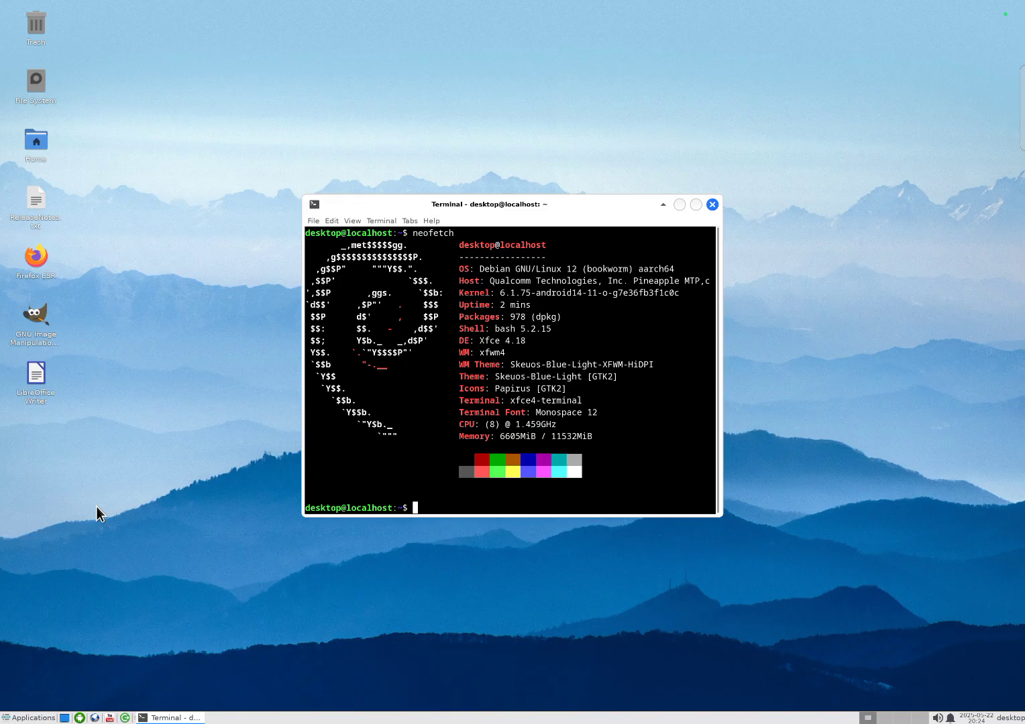
double_click(37, 314)
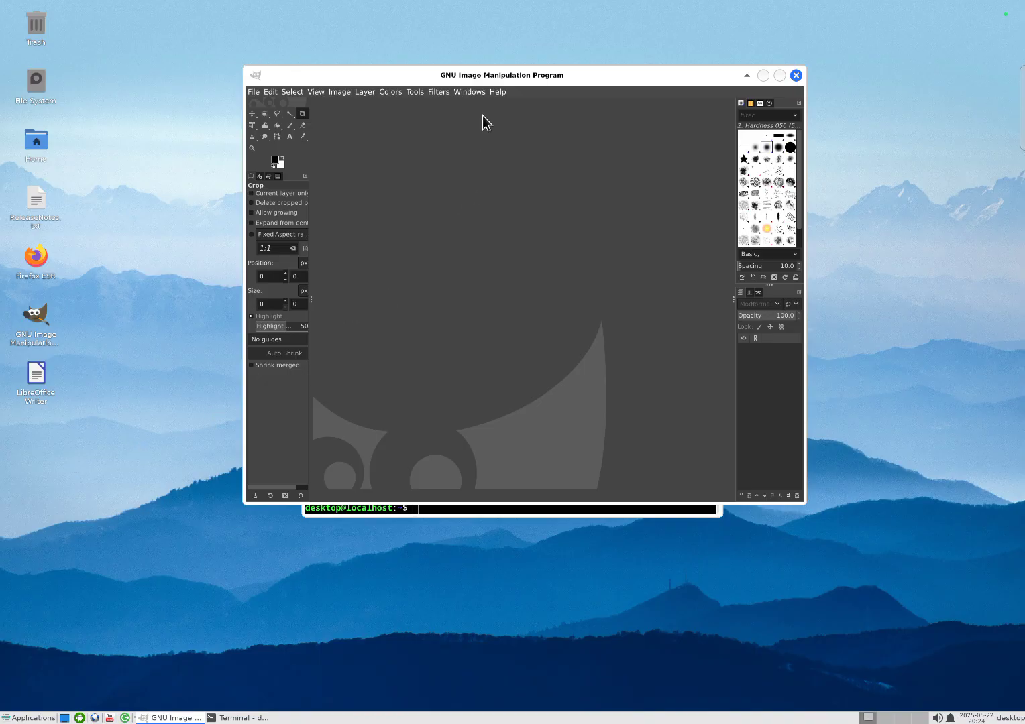
click(498, 94)
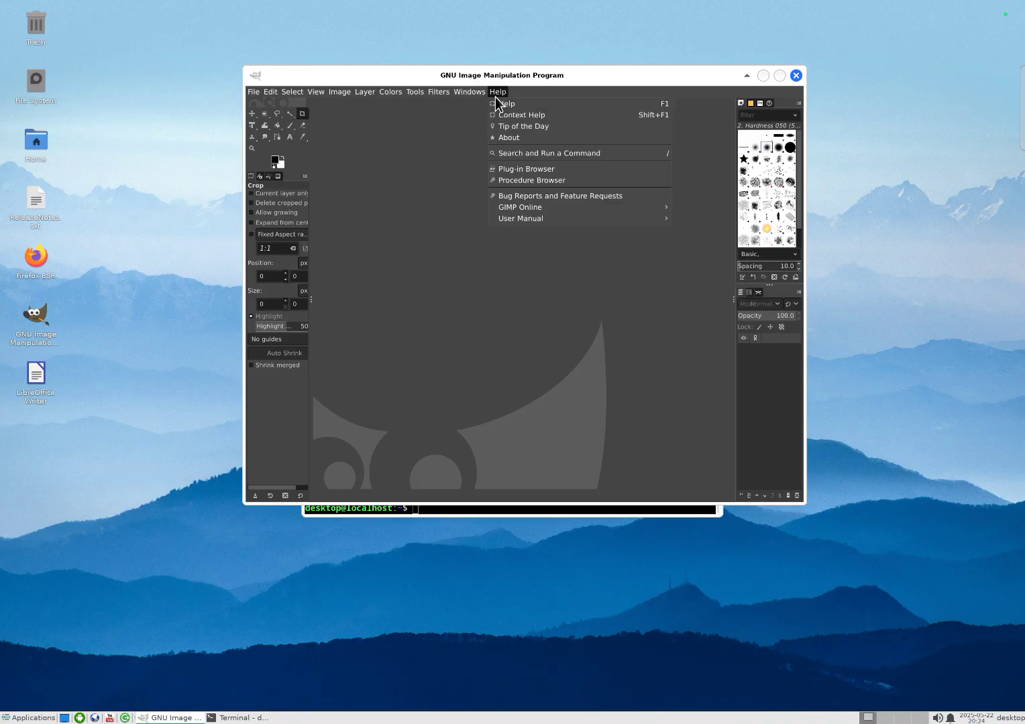
click(506, 135)
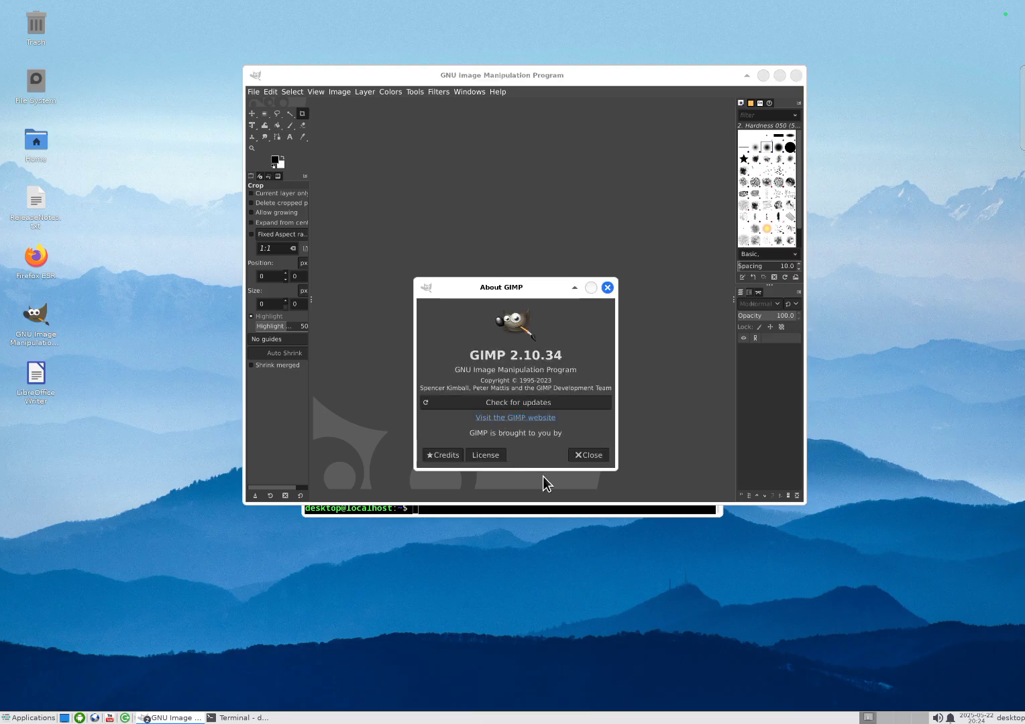
click(582, 457)
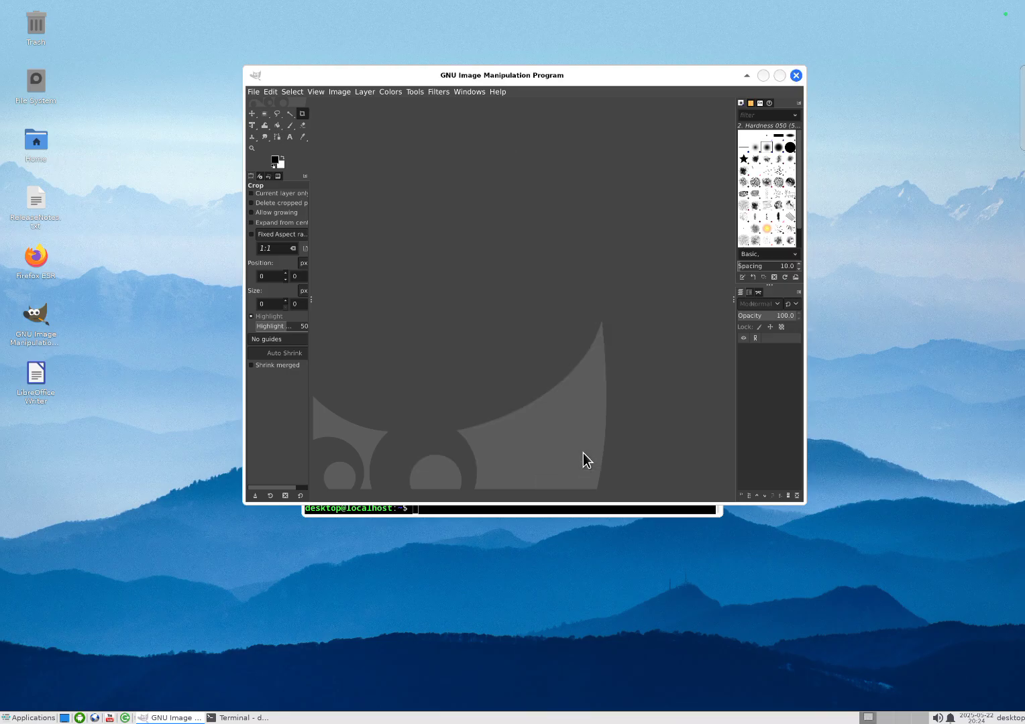
click(796, 76)
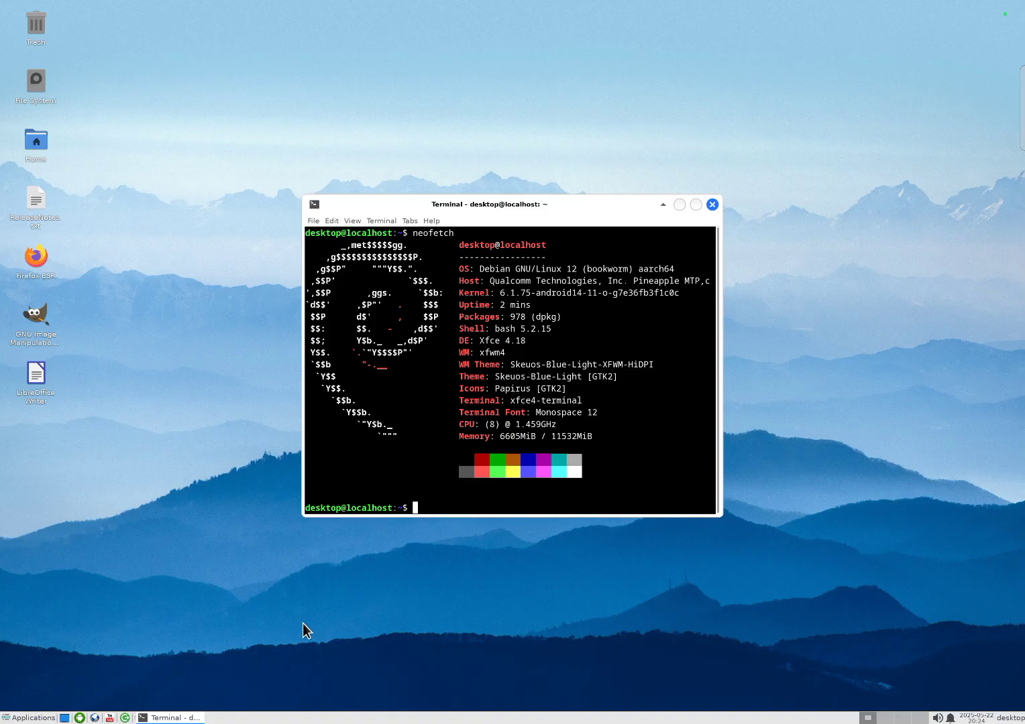
Summon Google Assistant over the Linux desktop to ask about today's weather.
key(super+a)
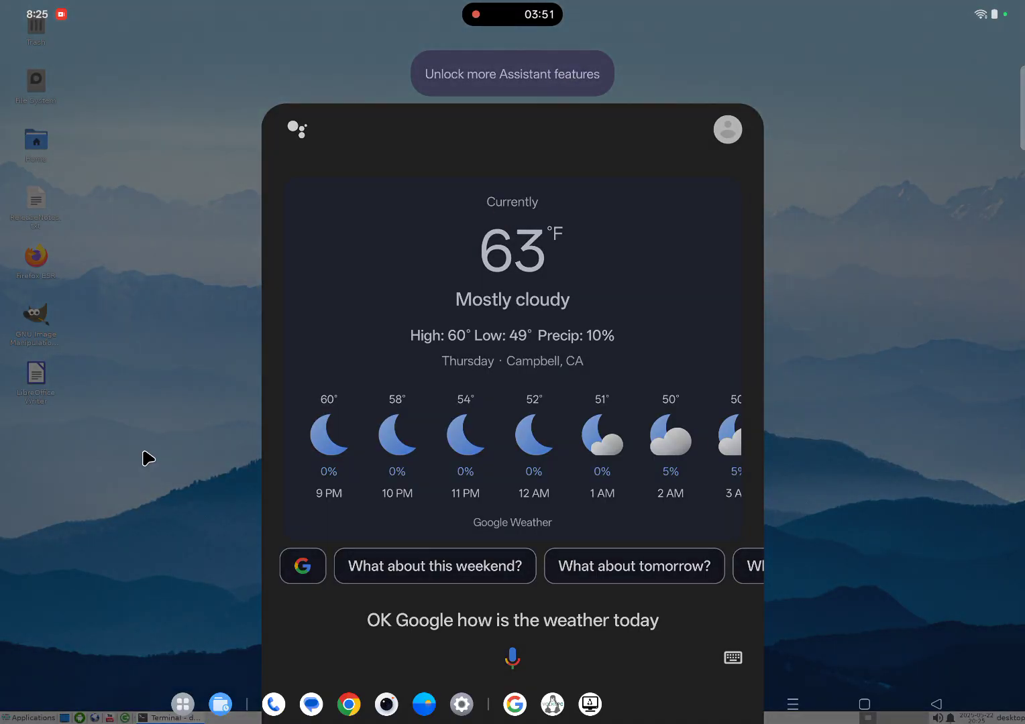
Dismiss the Assistant's 63°F mostly cloudy weather answer, returning to the Xfce desktop.
click(167, 491)
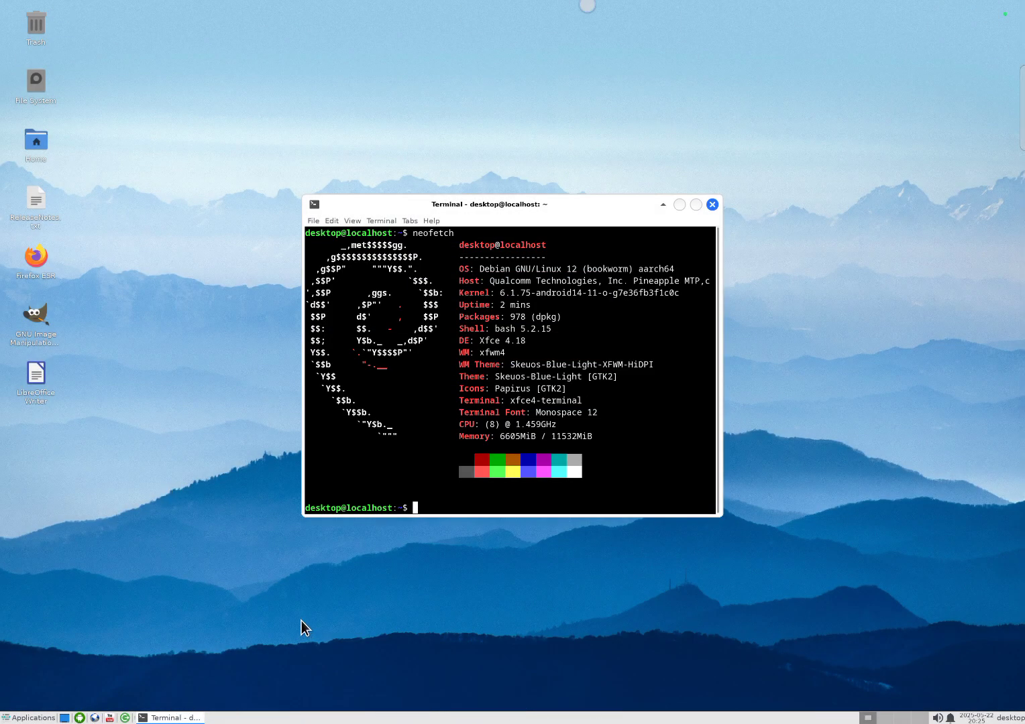
Clear Settings, Installer and Google from recents, keeping only Desktop, then return to the Android home screen.
key(super)
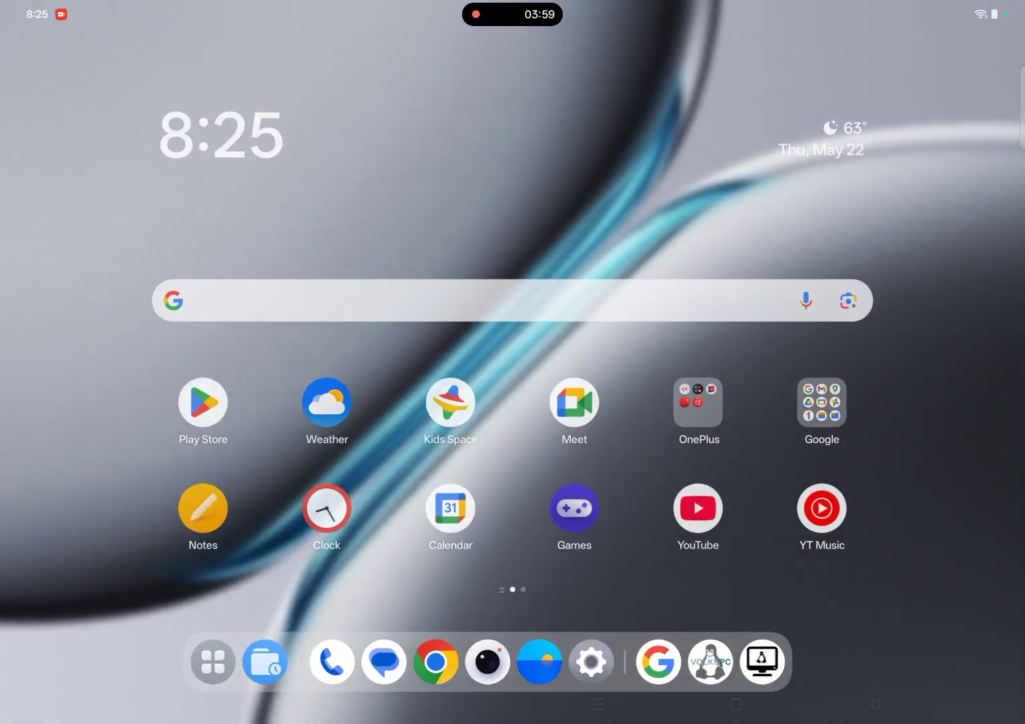
key(alt+Tab)
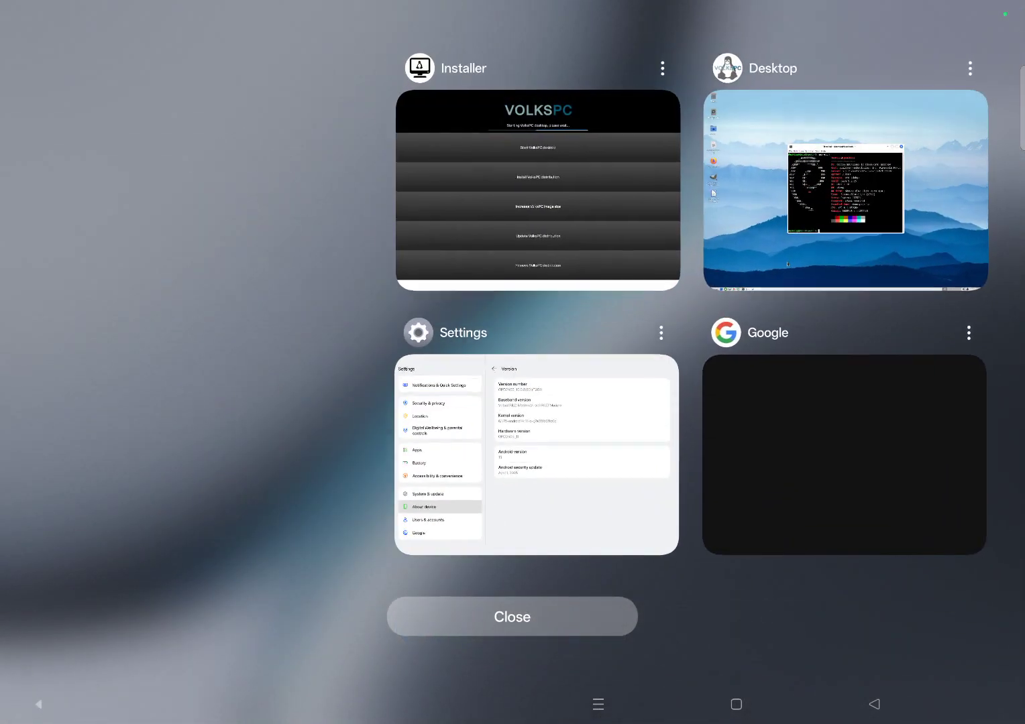
drag(579, 479, 579, 134)
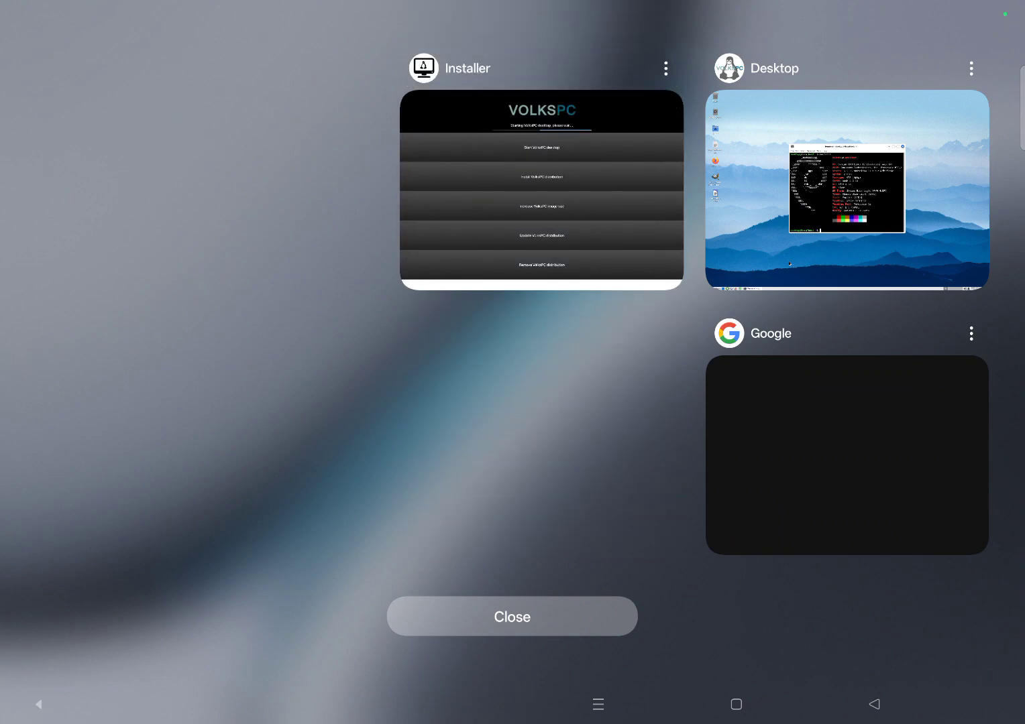
drag(585, 181, 586, 27)
drag(847, 456, 847, 67)
click(847, 189)
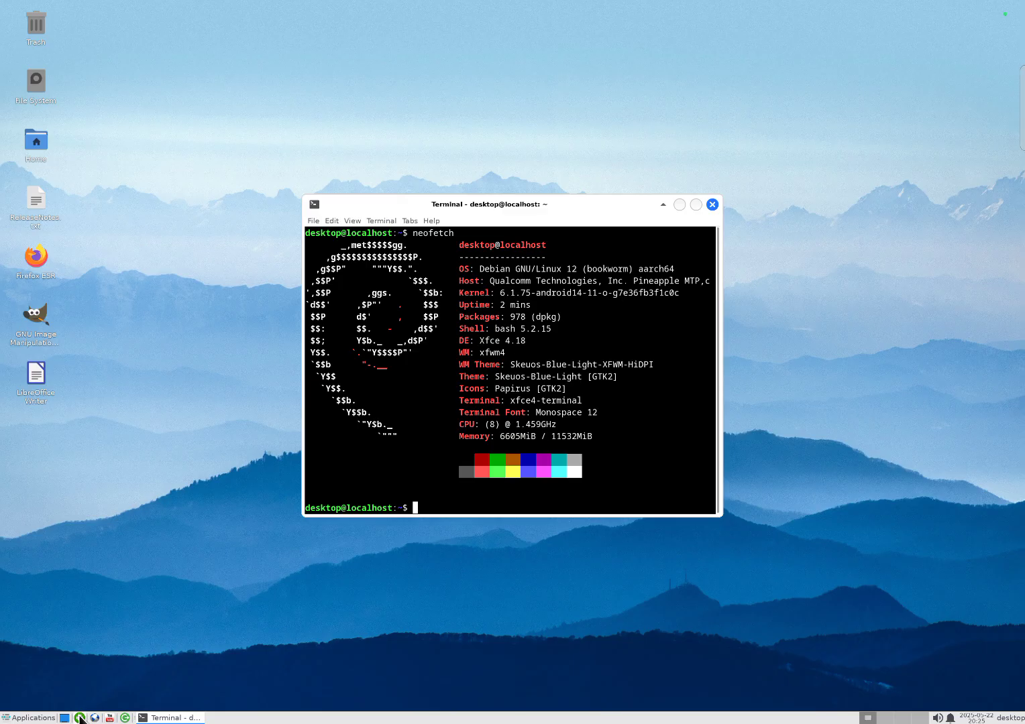
click(79, 718)
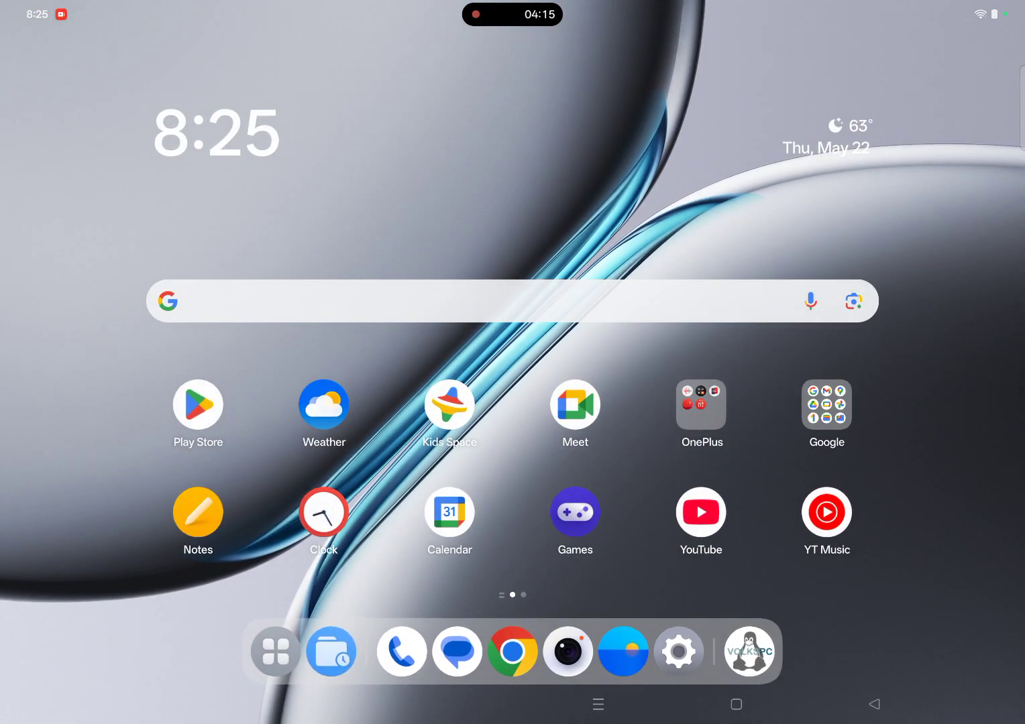